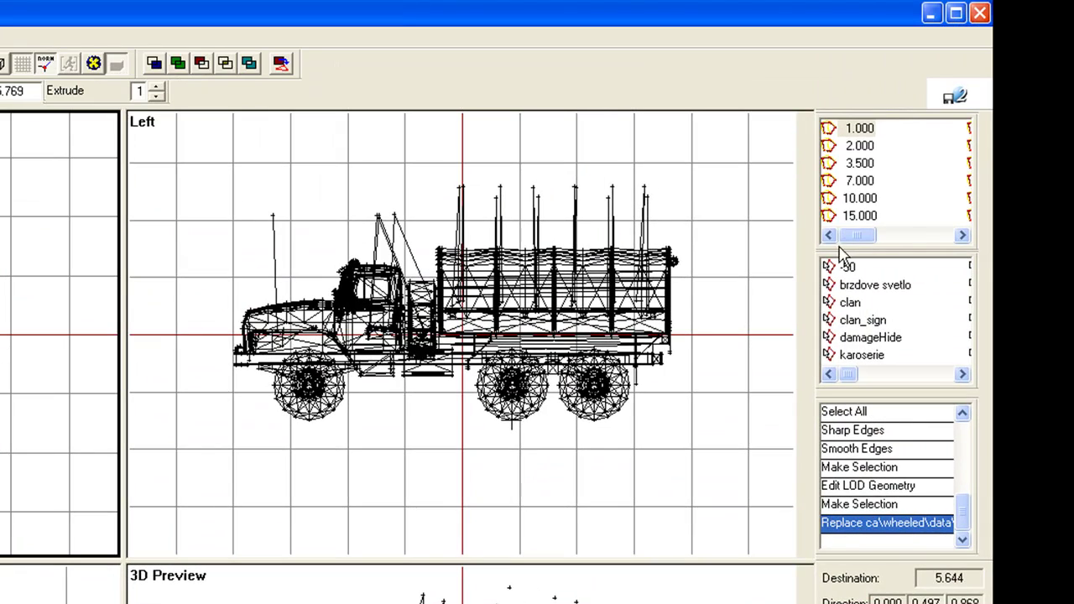
# Make the truck's Geometry LOD the active LOD, shown in yellow for editing.
pyautogui.click(897, 236)
pyautogui.click(878, 216)
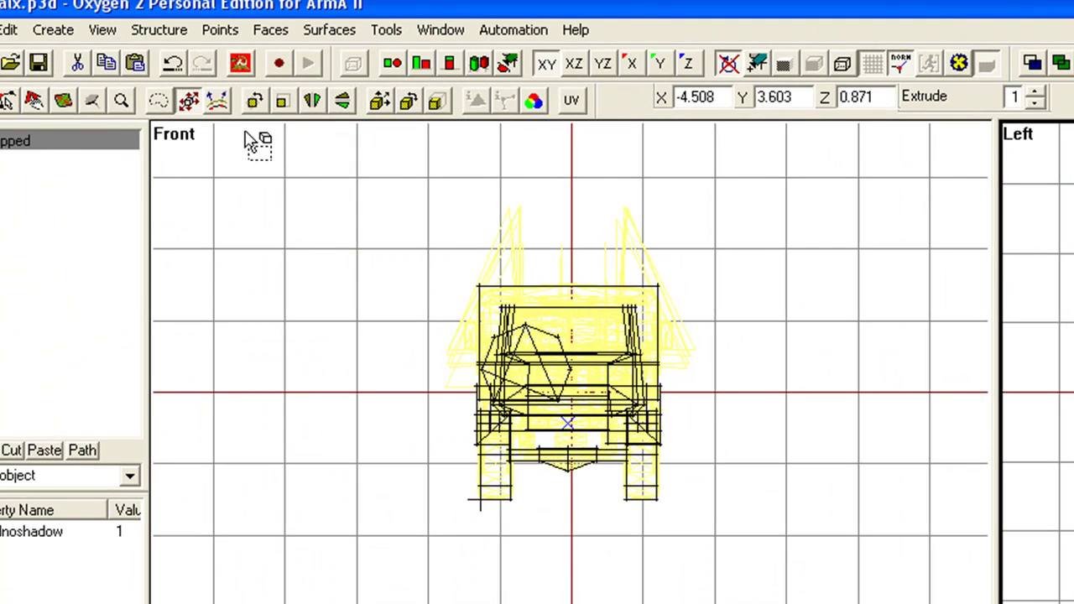
# Run Structure > Topology > Find Components to split the Geometry LOD into Component01 onward.
pyautogui.click(166, 35)
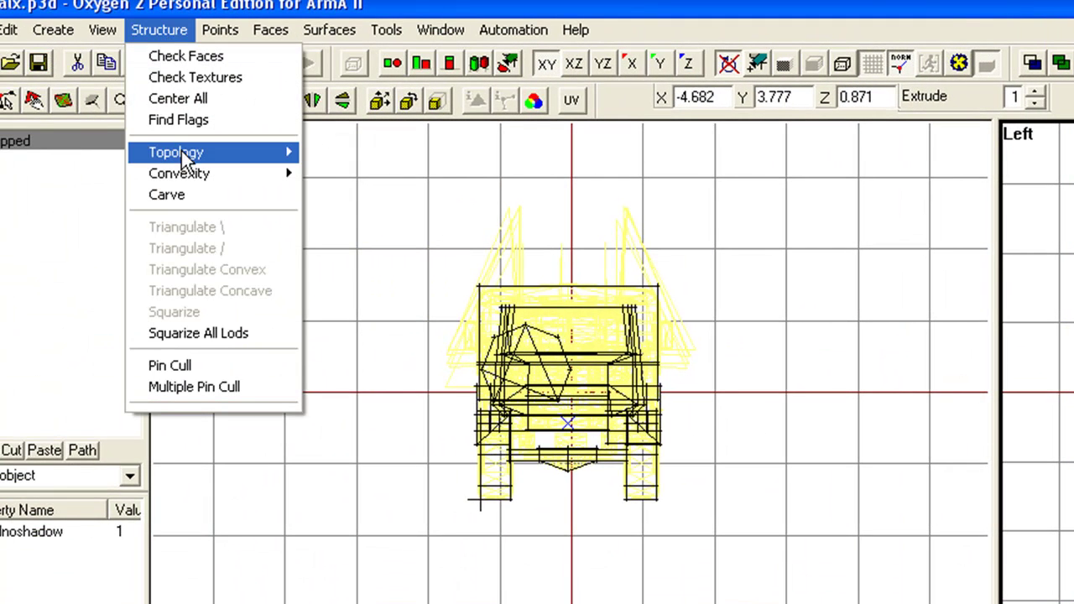
pyautogui.moveTo(188, 151)
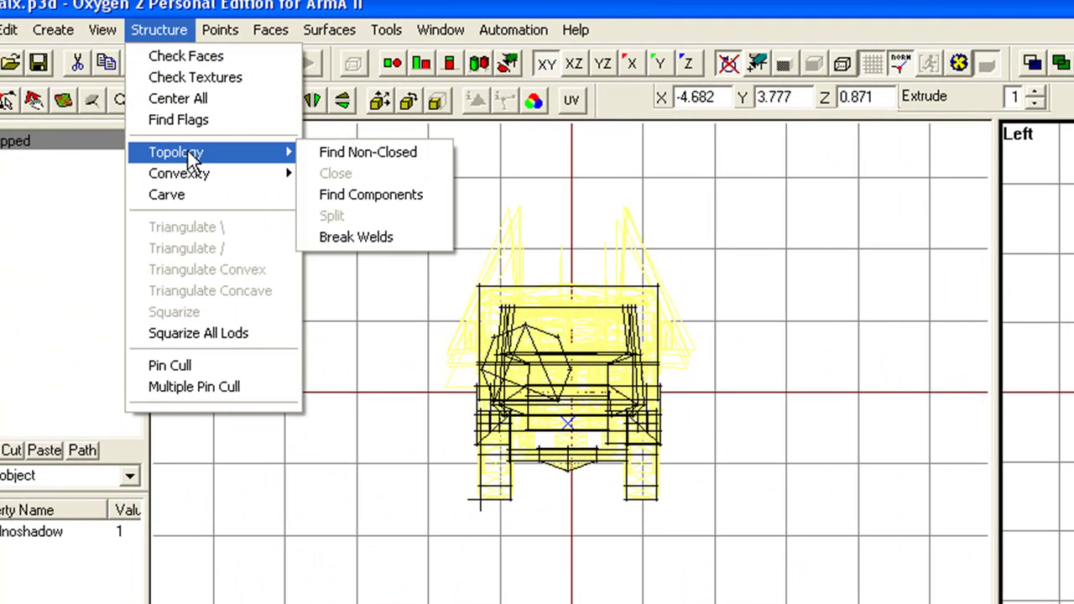
pyautogui.click(375, 196)
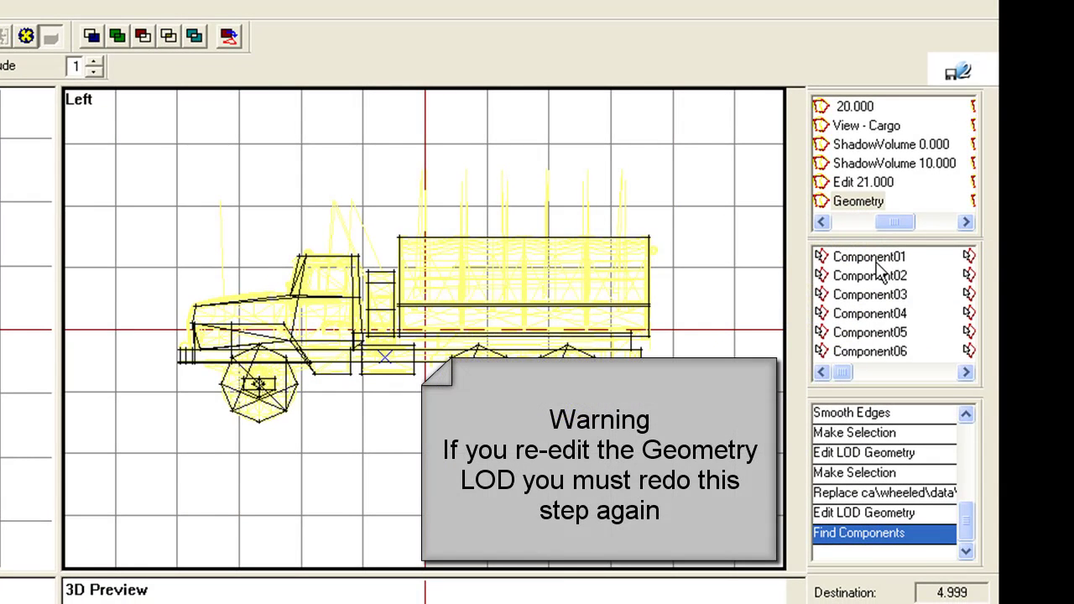
pyautogui.click(876, 259)
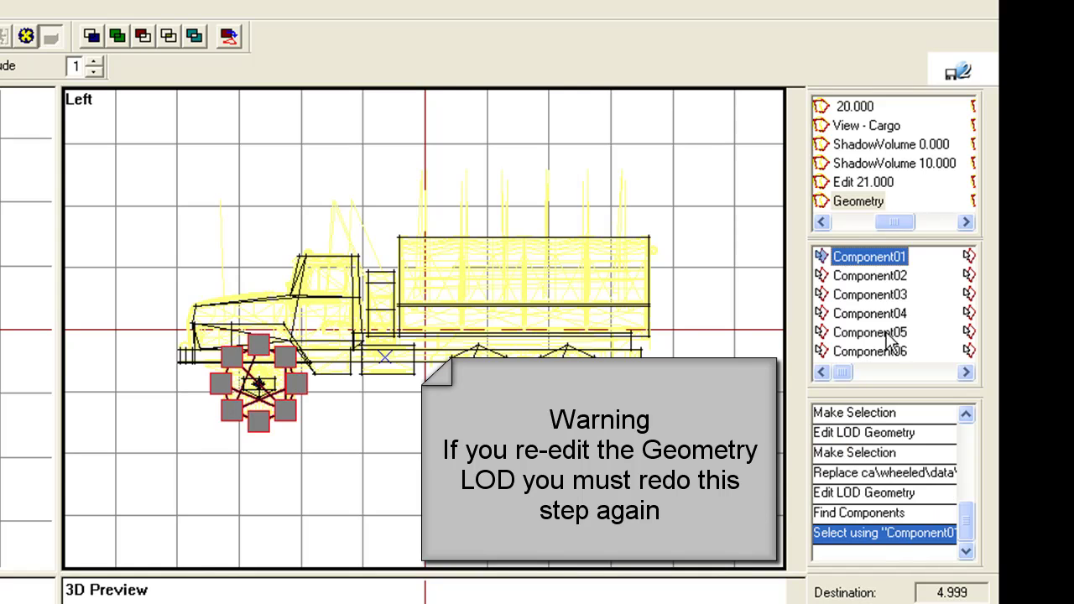
pyautogui.click(934, 373)
pyautogui.click(935, 373)
pyautogui.click(935, 372)
pyautogui.click(936, 372)
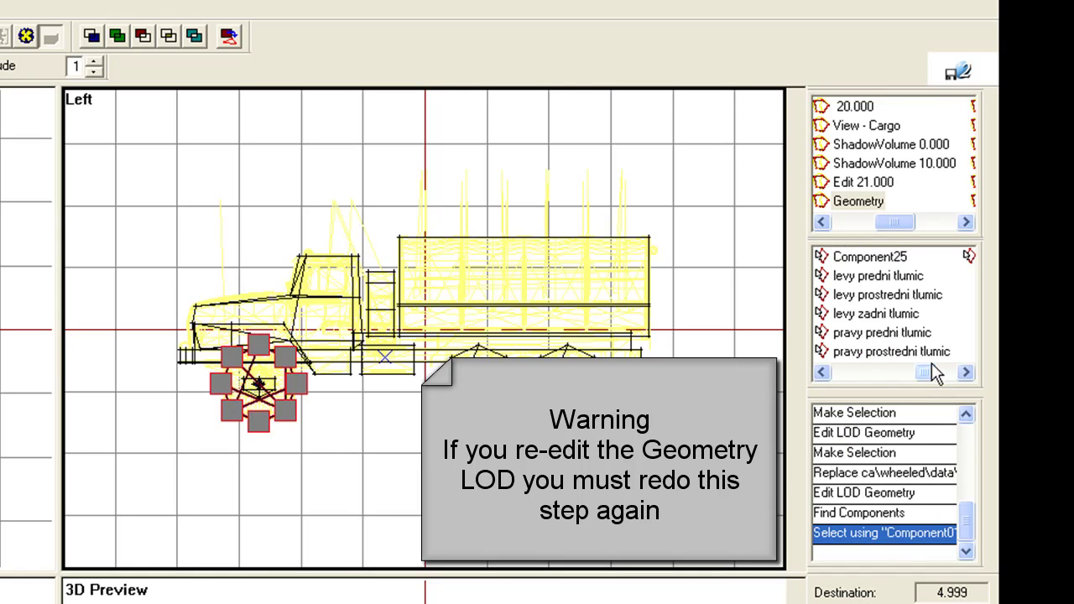
pyautogui.click(887, 263)
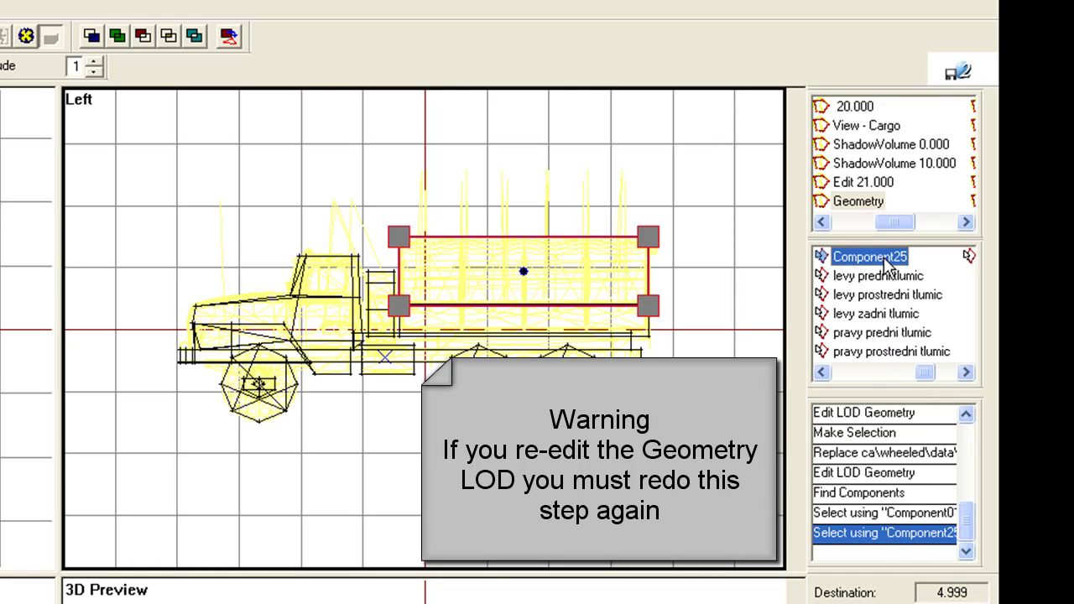
pyautogui.click(873, 366)
pyautogui.click(870, 369)
pyautogui.click(843, 373)
pyautogui.click(844, 374)
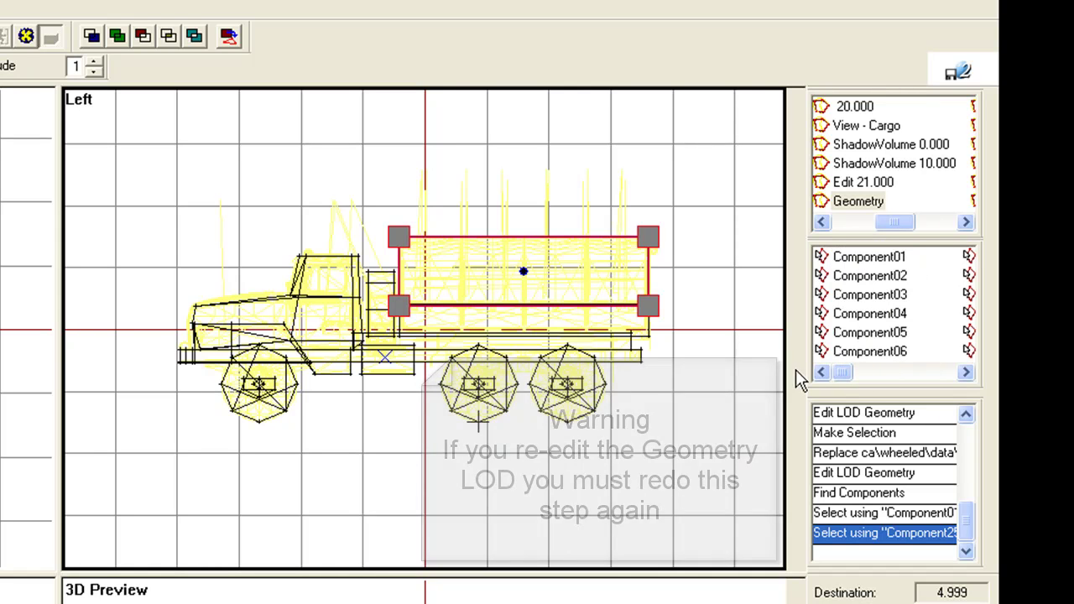
pyautogui.click(666, 423)
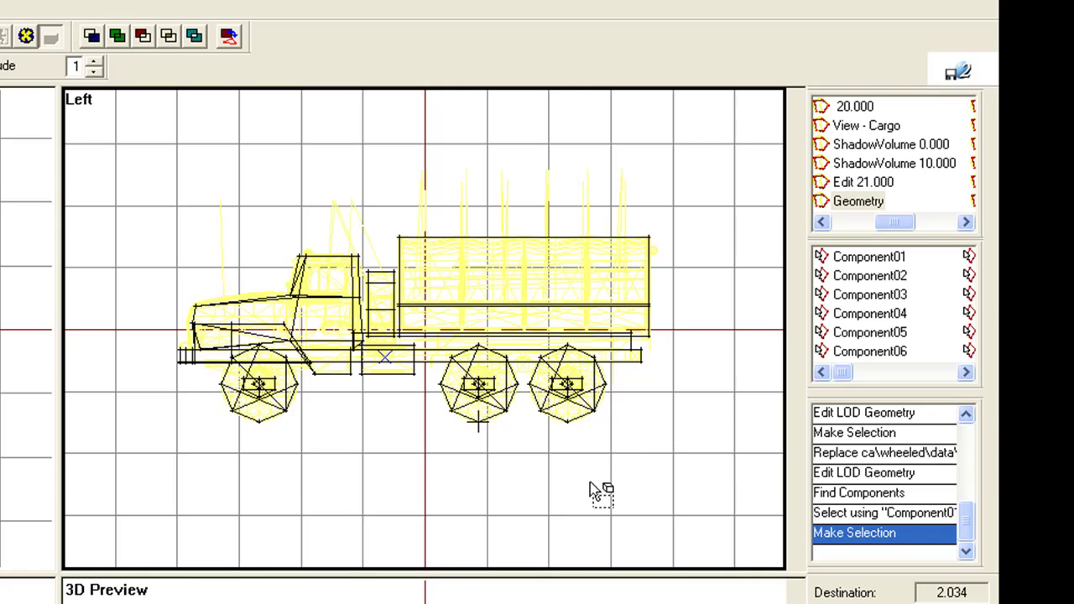
# Drag-select the front wheel component to check it, then clear the selection.
pyautogui.moveTo(251, 418); pyautogui.dragTo(278, 442)
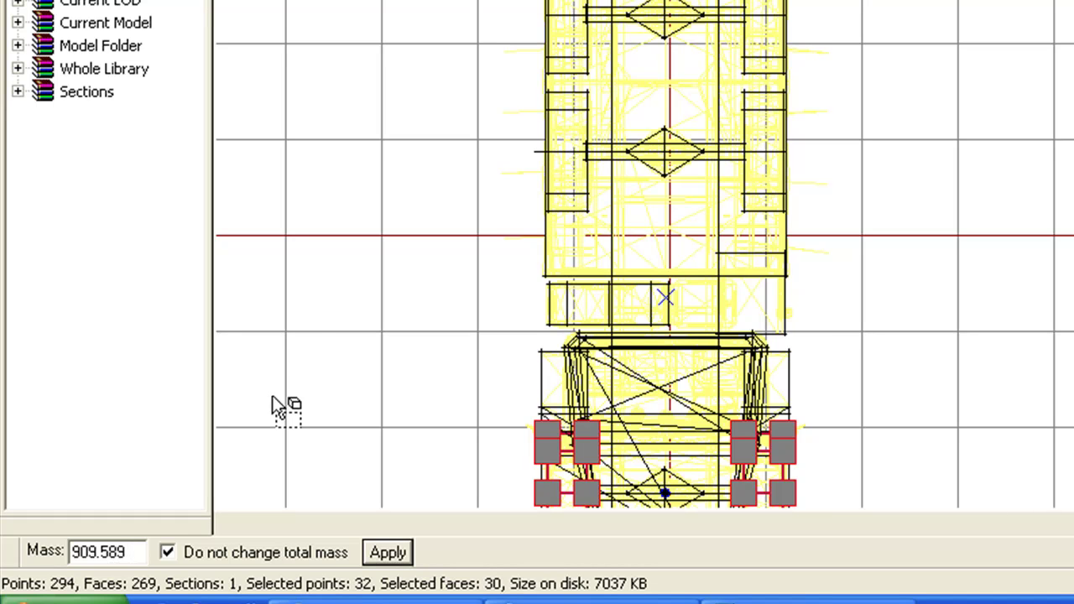
pyautogui.click(665, 297)
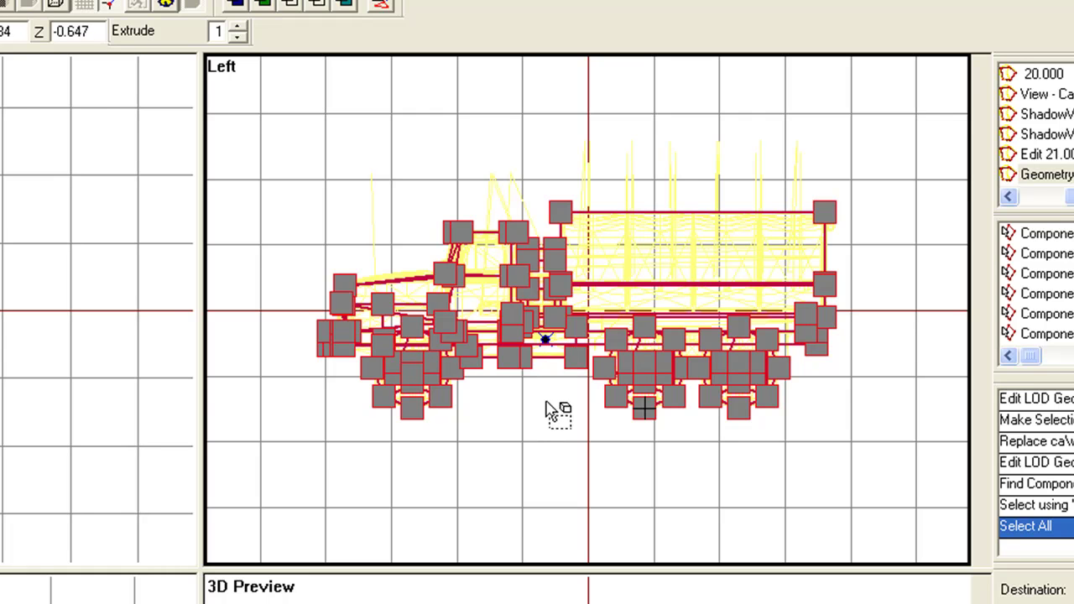
# Select the wheels' bottom vertices, apply a mass of 2000, then deselect them.
pyautogui.click(377, 453)
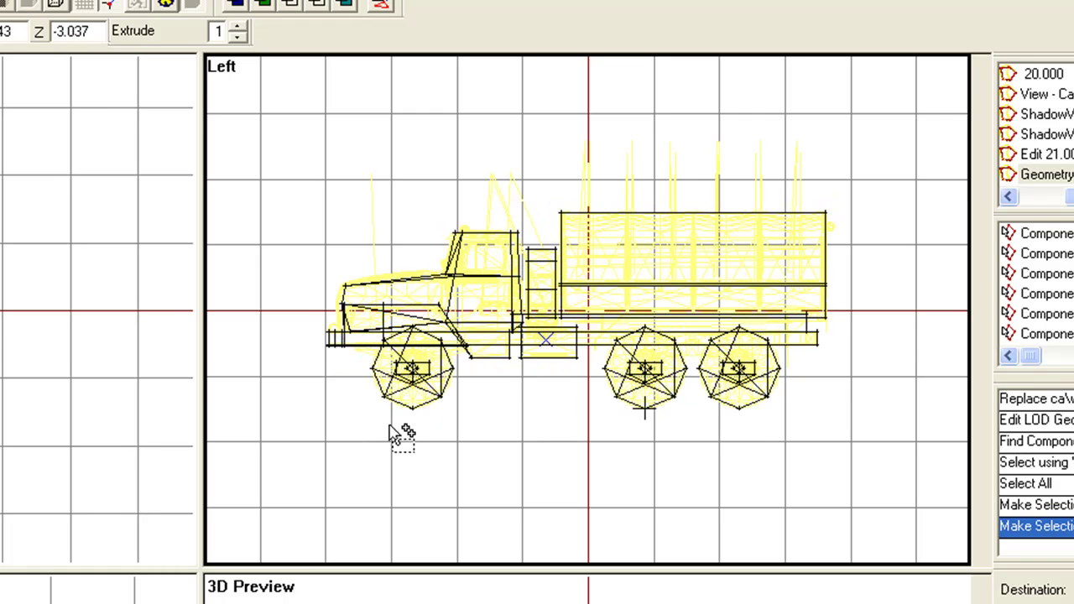
pyautogui.moveTo(254, 390); pyautogui.dragTo(923, 480)
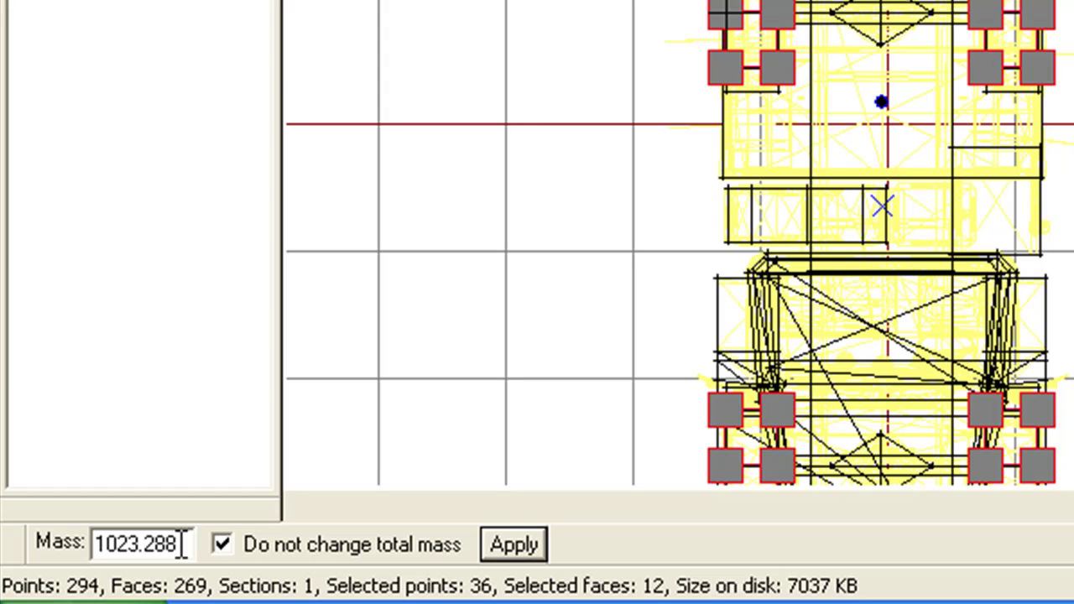
pyautogui.click(181, 542)
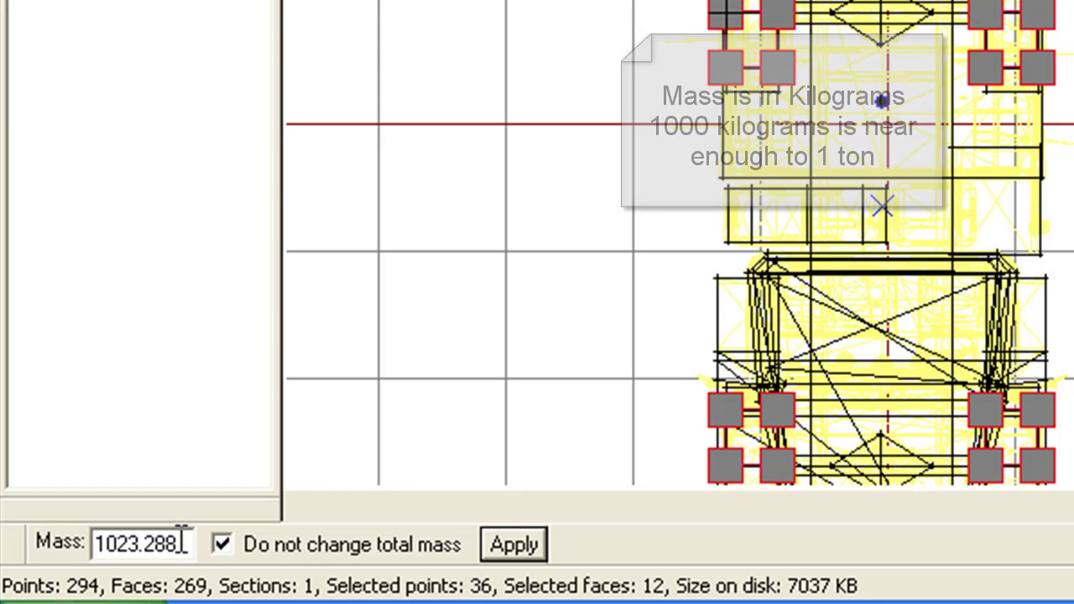
pyautogui.moveTo(181, 543); pyautogui.dragTo(94, 543)
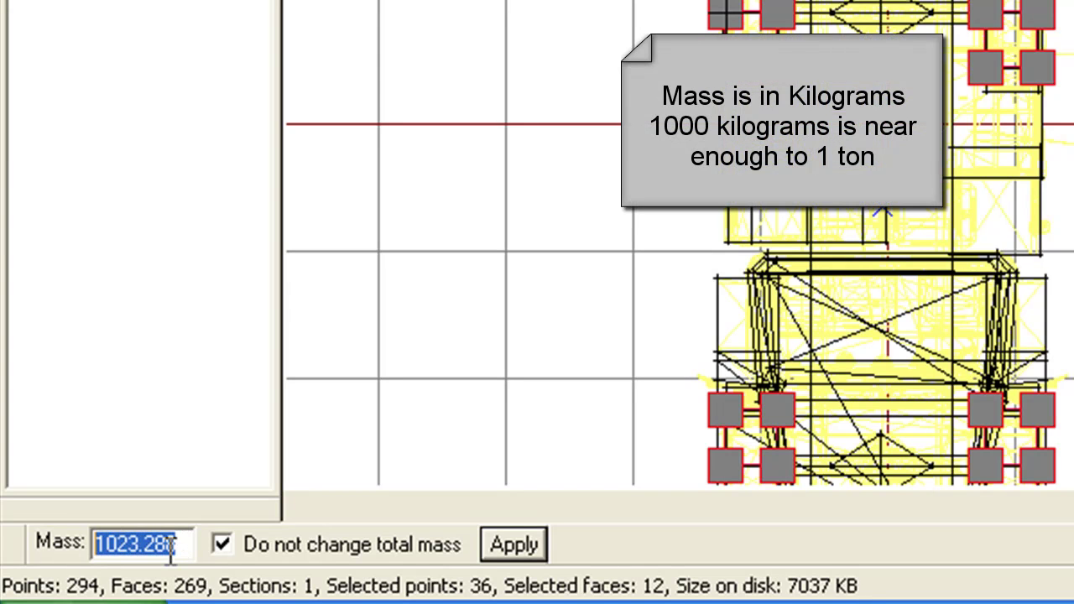
pyautogui.write('2000')
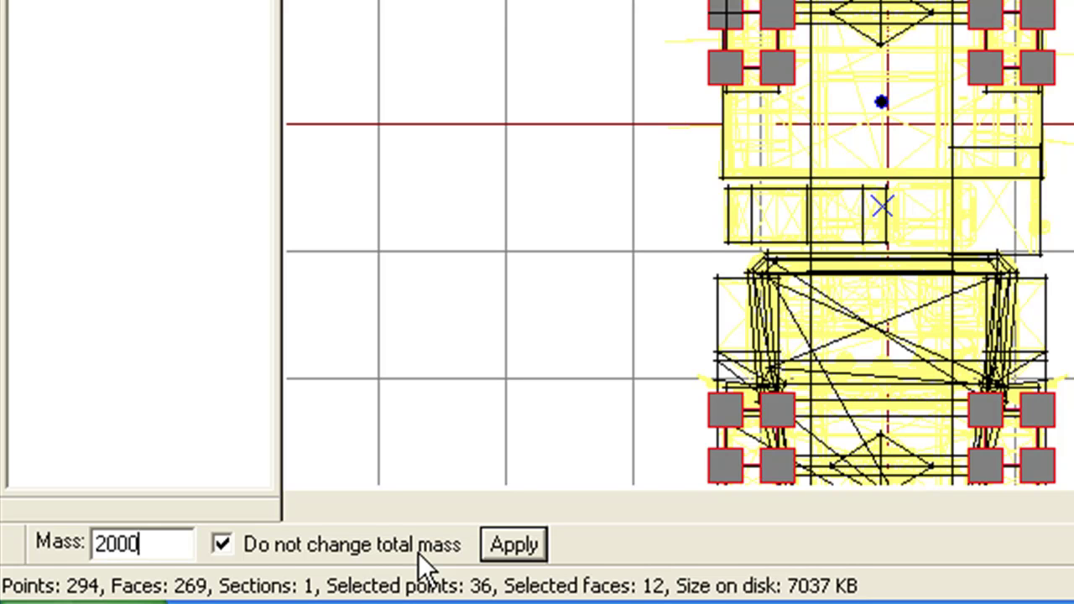
pyautogui.click(509, 549)
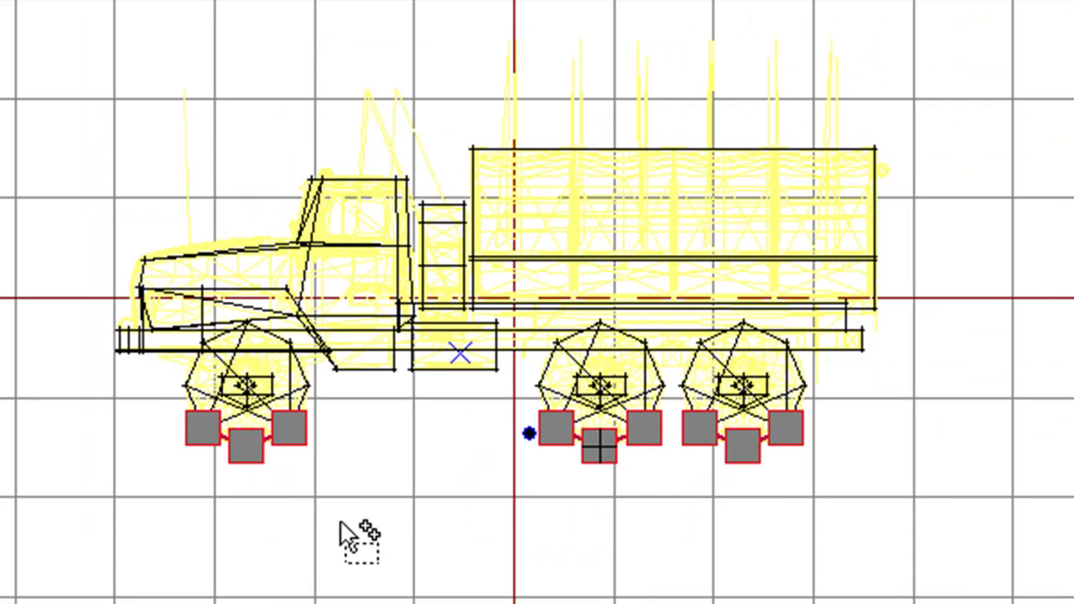
pyautogui.click(412, 476)
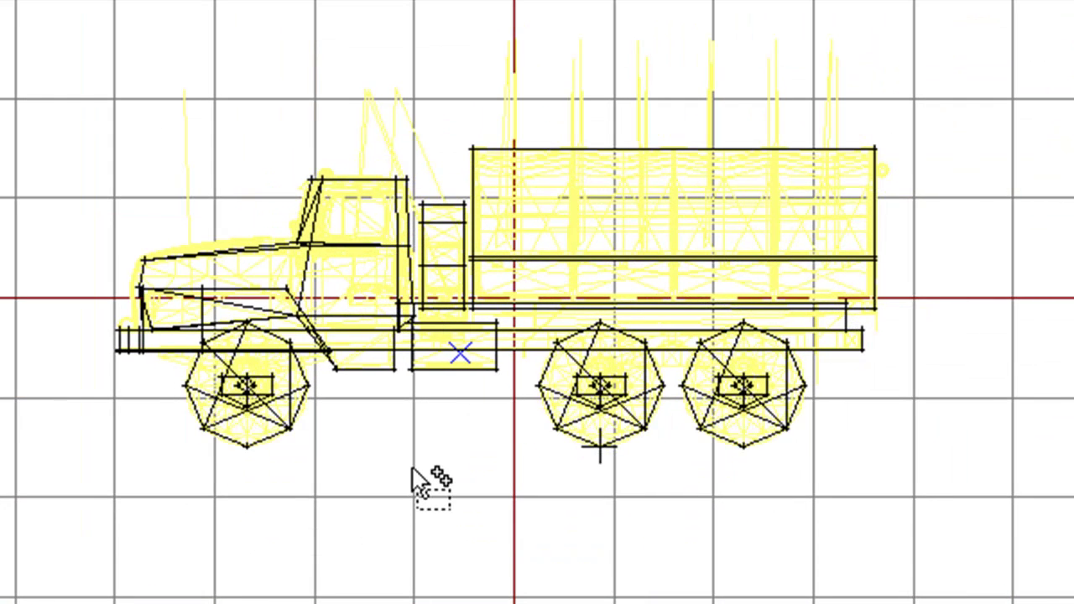
# Select every point of the truck with Ctrl+A.
pyautogui.hotkey('ctrl', 'a')
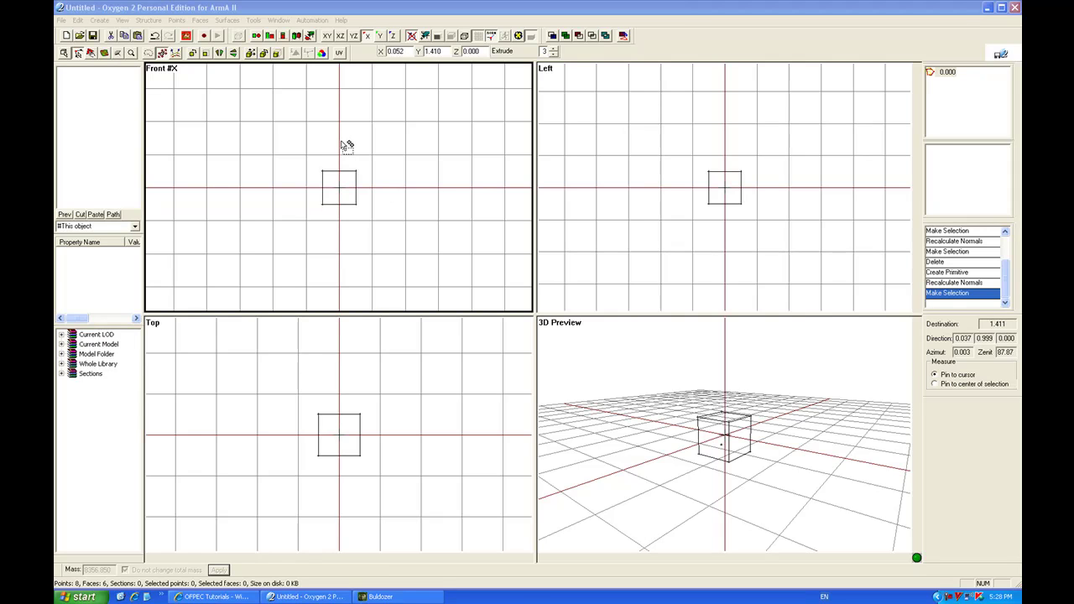
# Select the cube's four right-side points in the Front view and set Extrude segments to 4.
pyautogui.moveTo(341, 141); pyautogui.dragTo(396, 243)
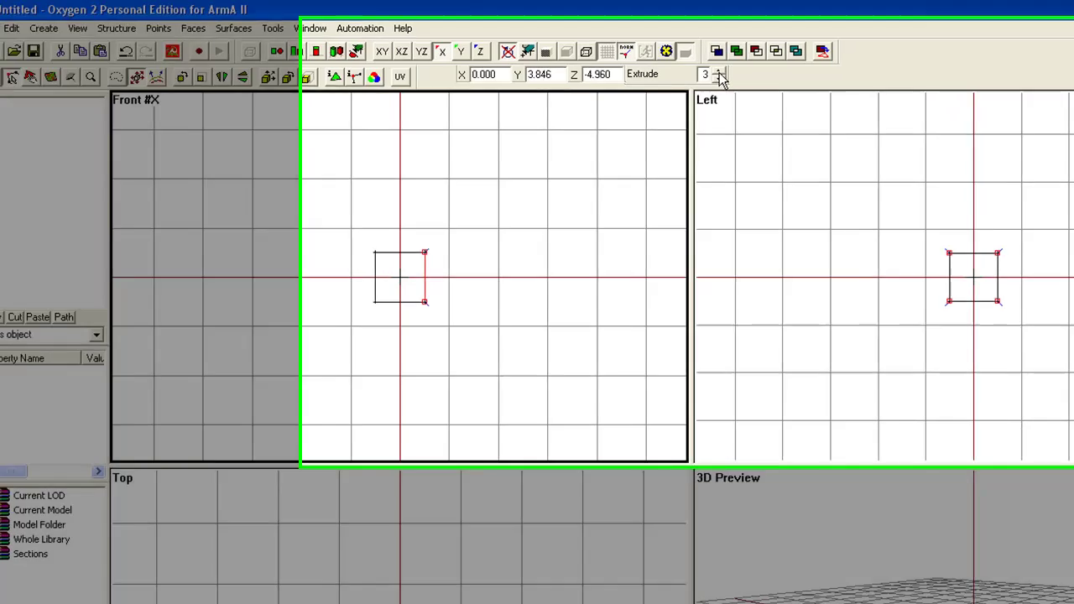
pyautogui.click(719, 72)
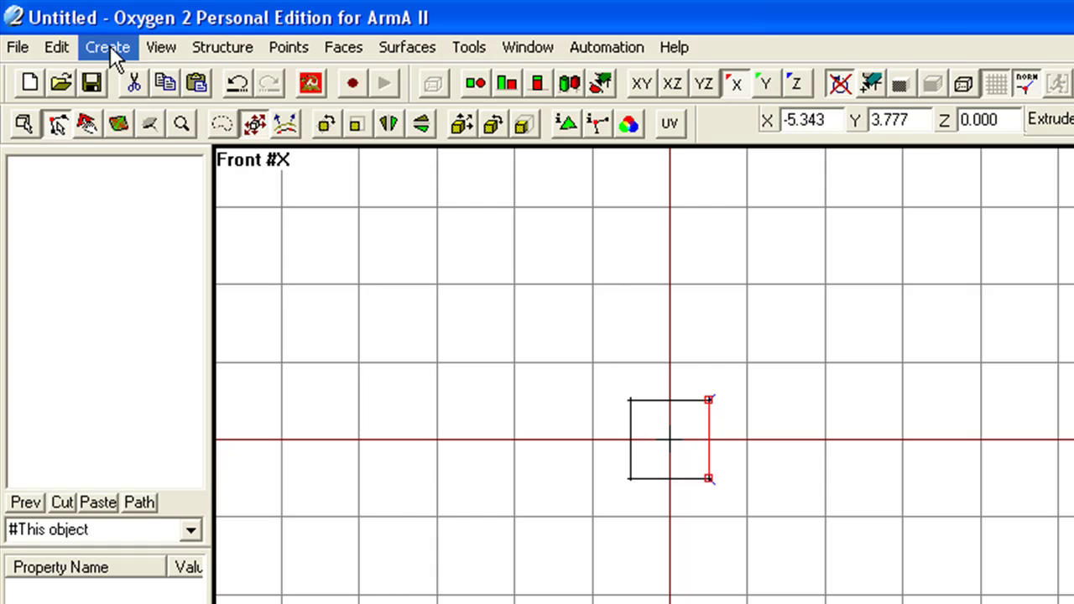
# Extrude the cube's right face into four new box segments, then select and deselect the strip.
pyautogui.click(108, 47)
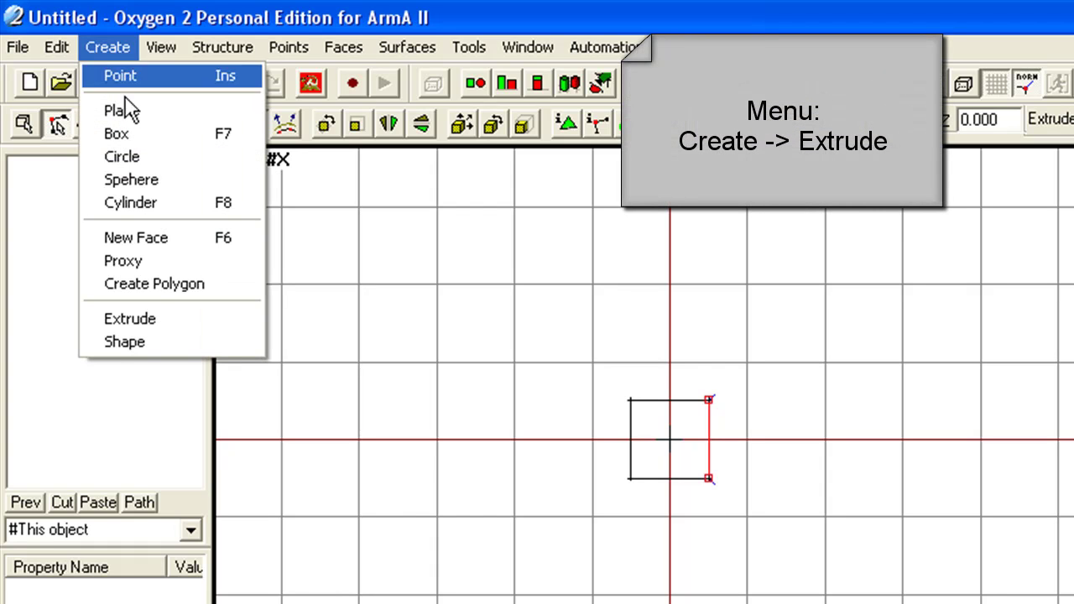
pyautogui.click(172, 318)
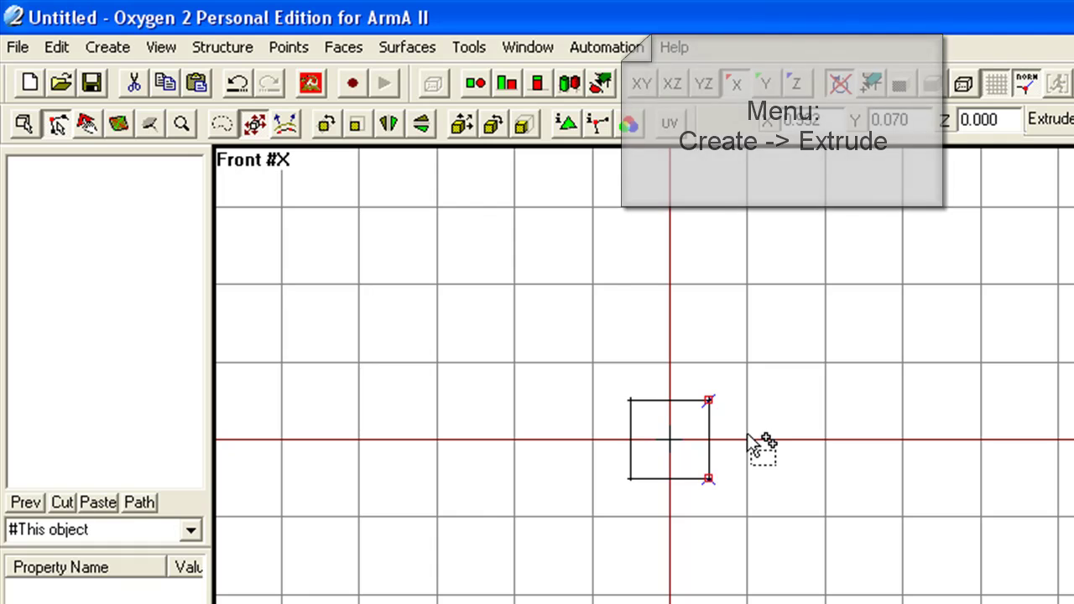
pyautogui.moveTo(749, 443); pyautogui.dragTo(1031, 461)
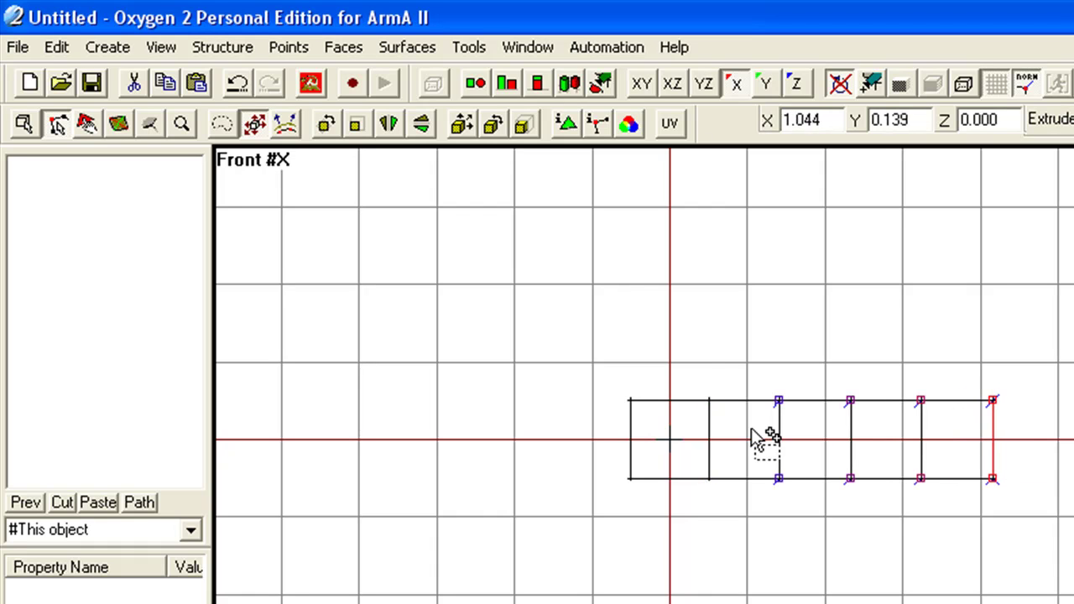
pyautogui.moveTo(576, 360); pyautogui.dragTo(1039, 524)
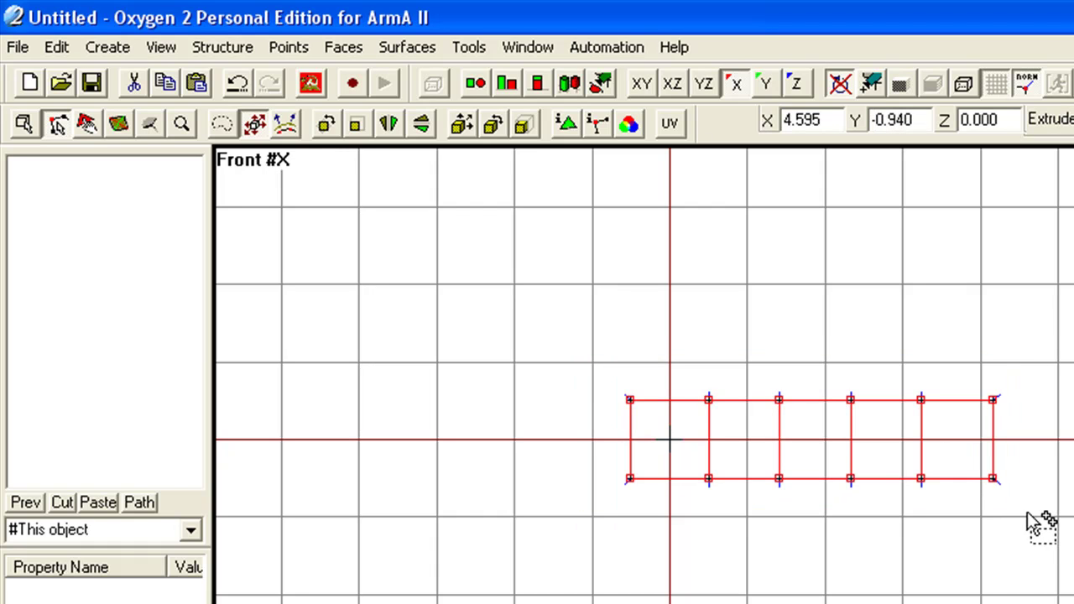
pyautogui.click(1031, 520)
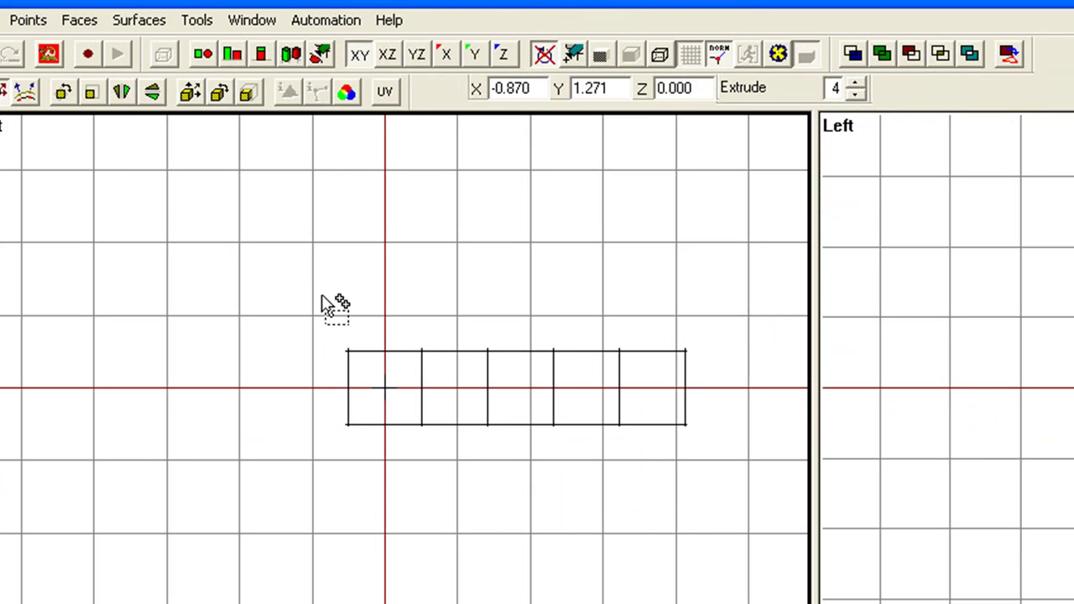
# Drag the strip's vertex columns alternately up and down to form a zigzag.
pyautogui.moveTo(322, 297); pyautogui.dragTo(395, 492)
pyautogui.moveTo(472, 313); pyautogui.dragTo(566, 482)
pyautogui.moveTo(597, 338); pyautogui.dragTo(660, 505)
pyautogui.moveTo(657, 323); pyautogui.dragTo(724, 452)
# Flatten all the strip's top vertices onto the Top plane, then deselect them.
pyautogui.moveTo(239, 270); pyautogui.dragTo(755, 398)
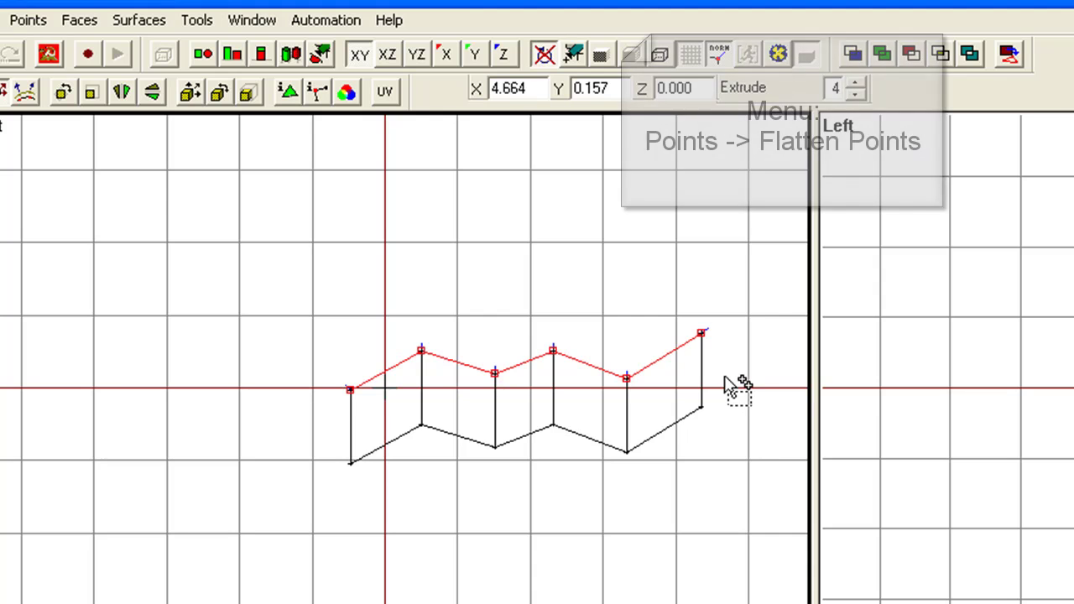
pyautogui.click(34, 22)
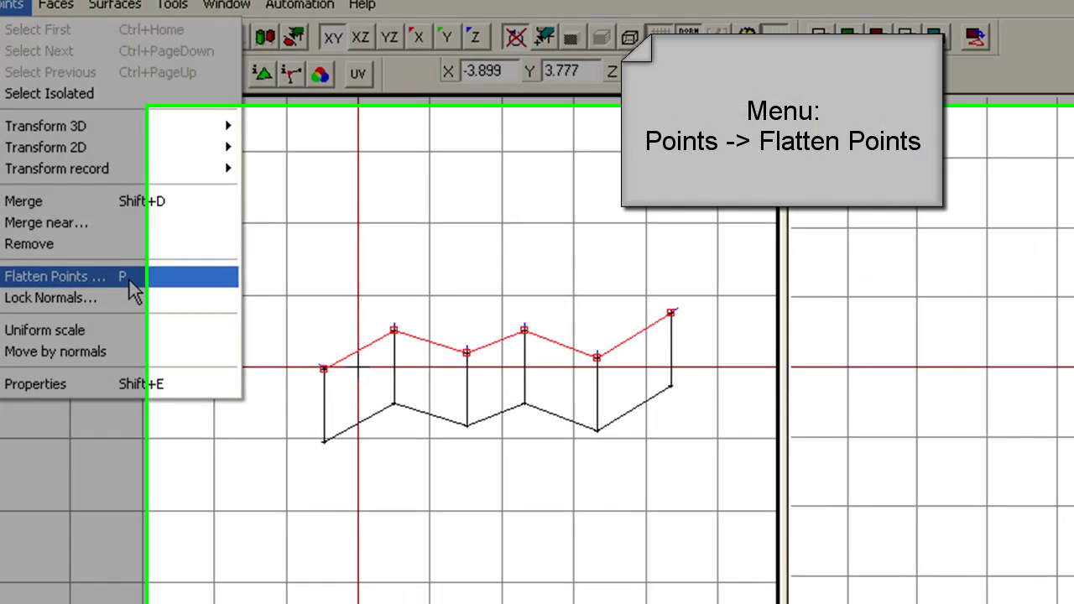
pyautogui.click(78, 297)
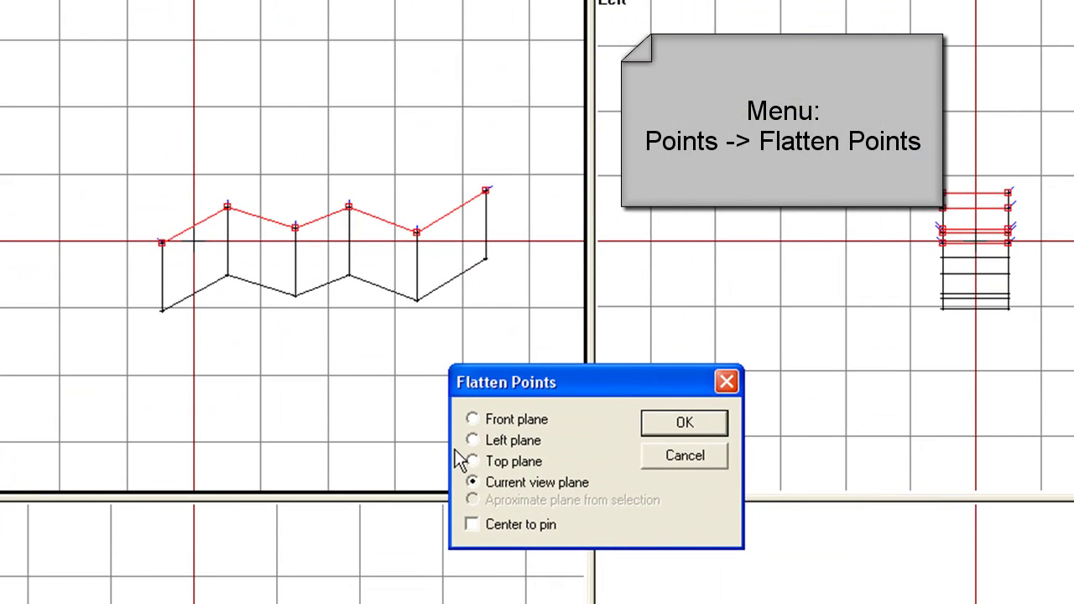
pyautogui.click(496, 462)
pyautogui.click(683, 426)
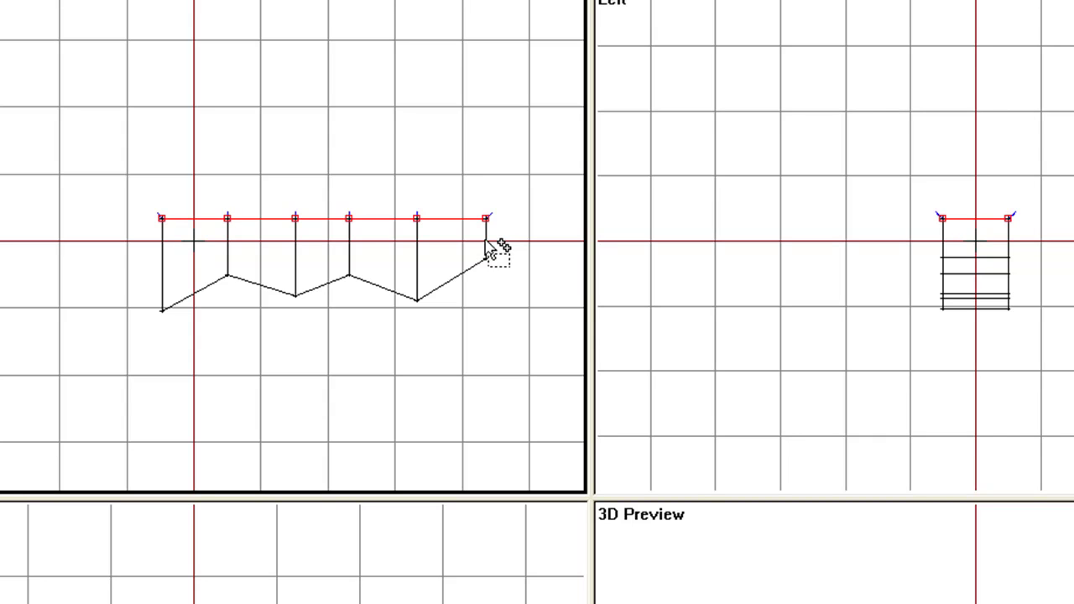
pyautogui.hotkey('ctrl', 'shift', 'a')
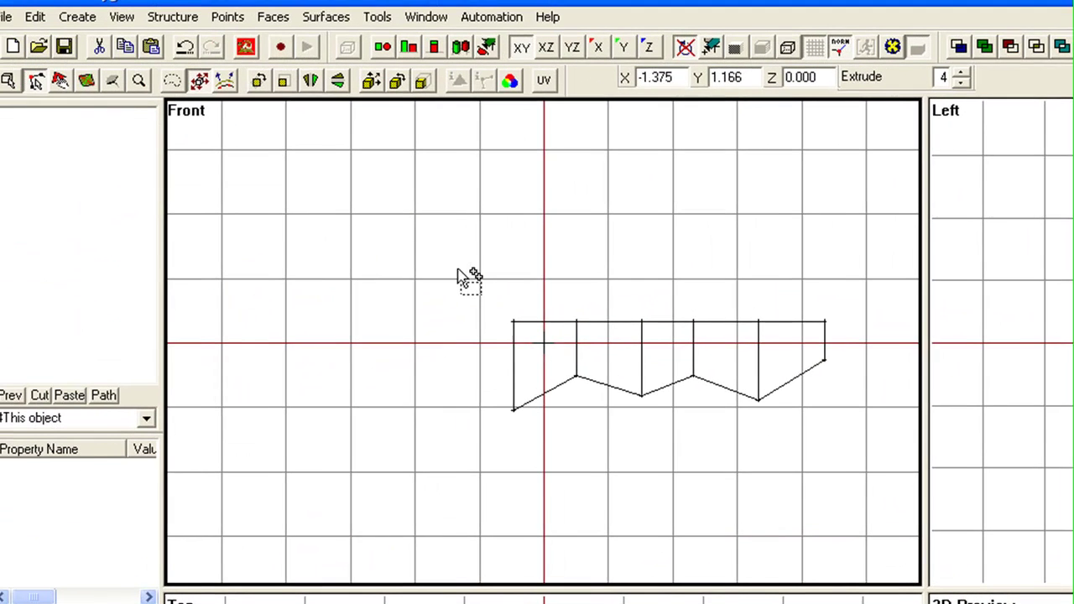
# Move the left end segment's points one grid square further left.
pyautogui.moveTo(104, 164); pyautogui.dragTo(248, 329)
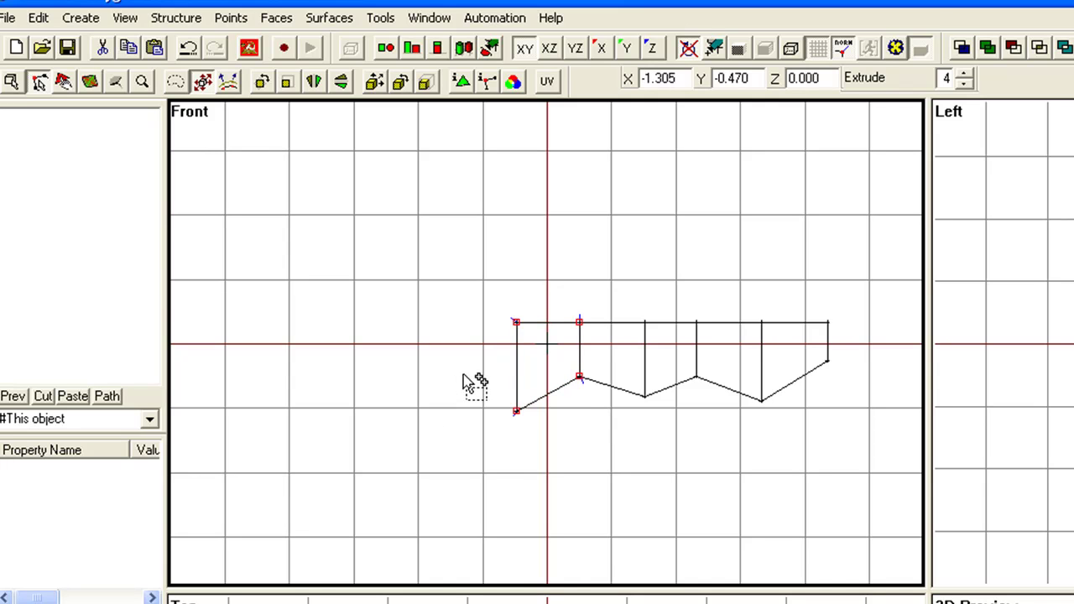
pyautogui.moveTo(578, 379); pyautogui.dragTo(497, 362)
pyautogui.click(546, 355)
# Try merging the end segment's join vertex with Points > Merge, then undo the merge.
pyautogui.moveTo(506, 315); pyautogui.dragTo(538, 337)
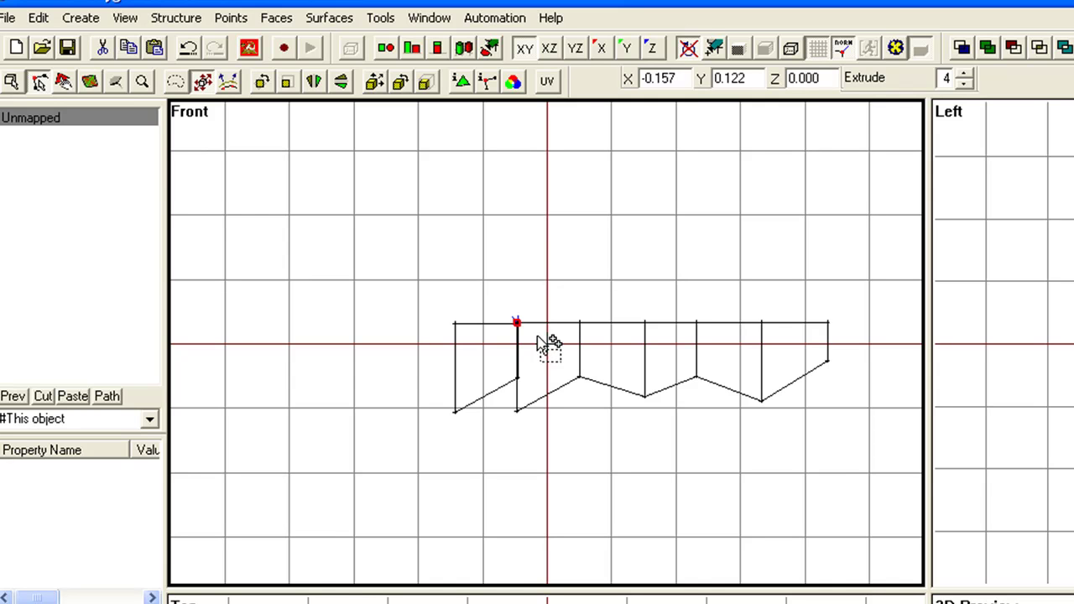
pyautogui.click(231, 17)
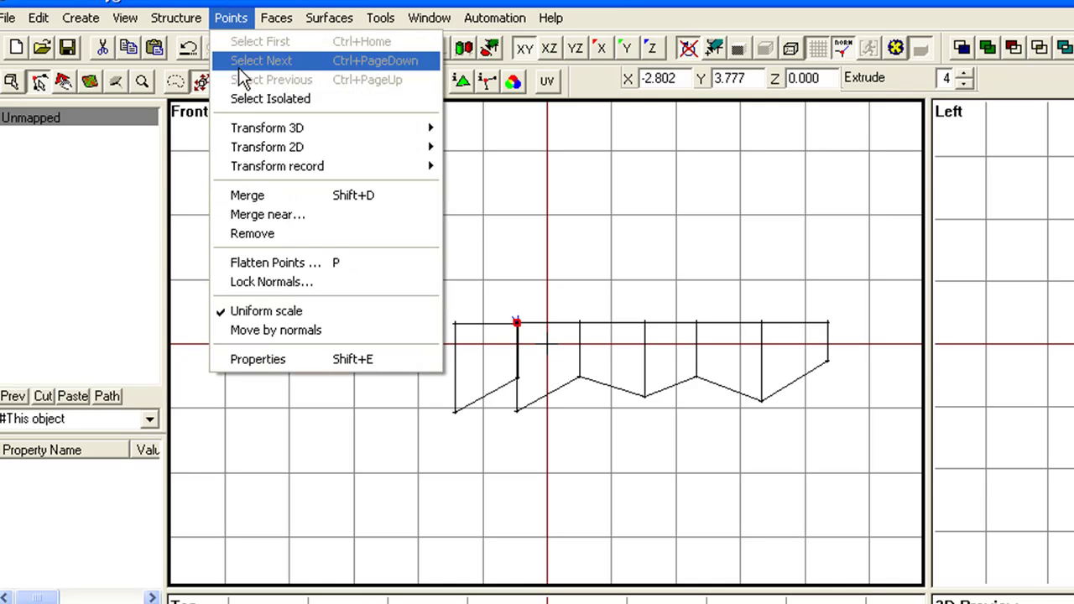
pyautogui.click(292, 197)
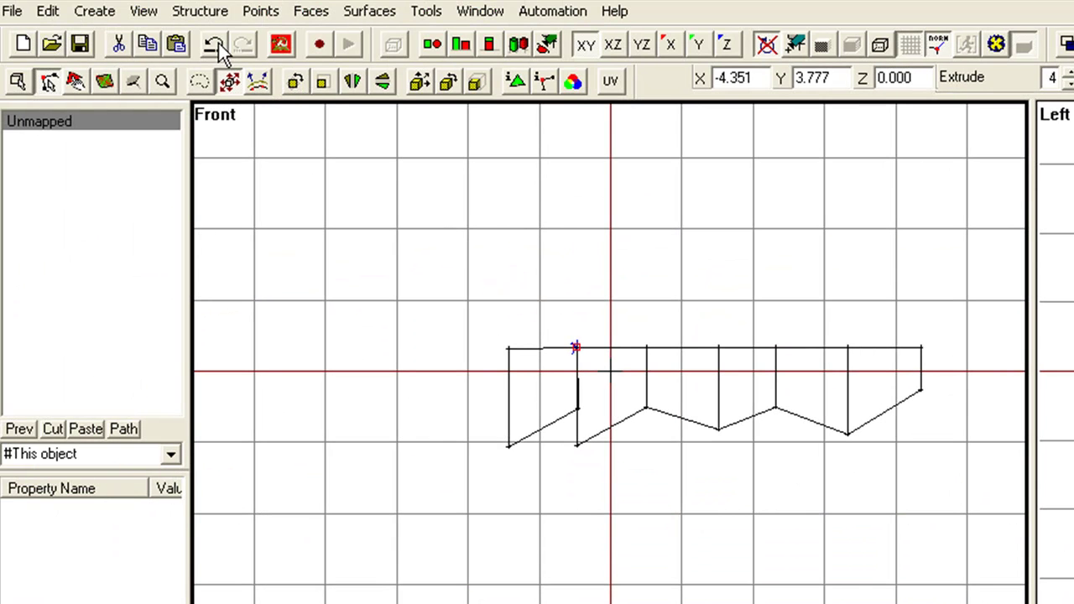
pyautogui.click(217, 44)
pyautogui.click(262, 12)
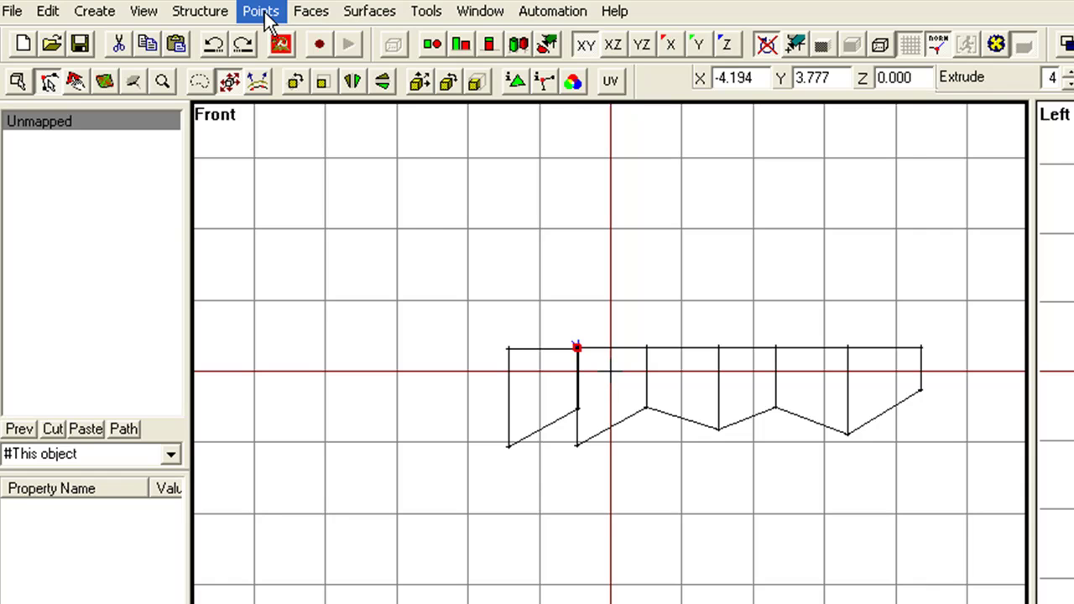
pyautogui.click(439, 211)
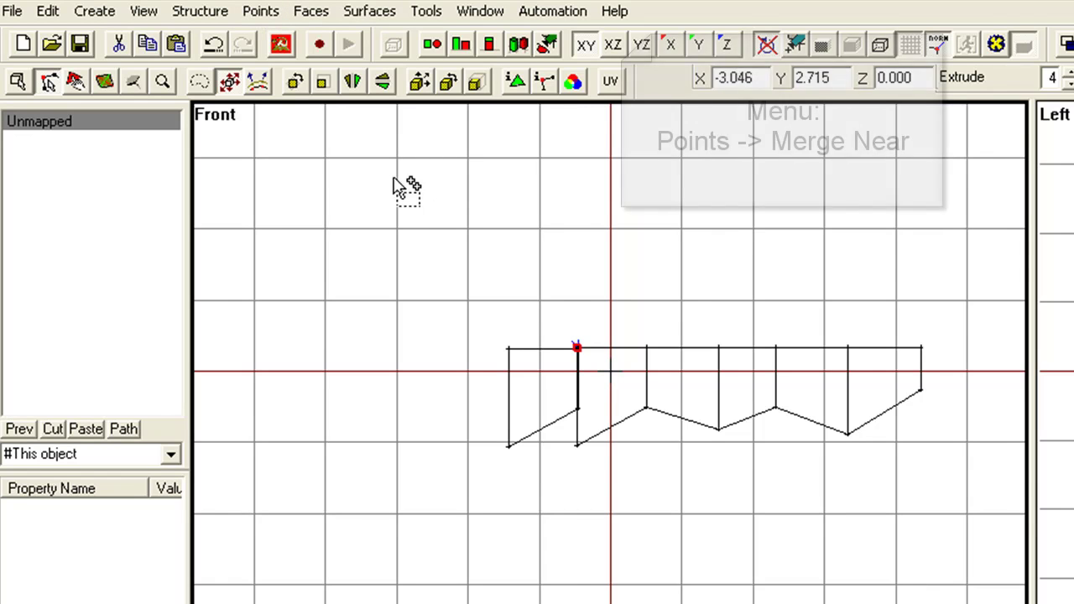
# Merge the end segment's overlapping points using Merge Near with a 0.1 distance.
pyautogui.click(263, 12)
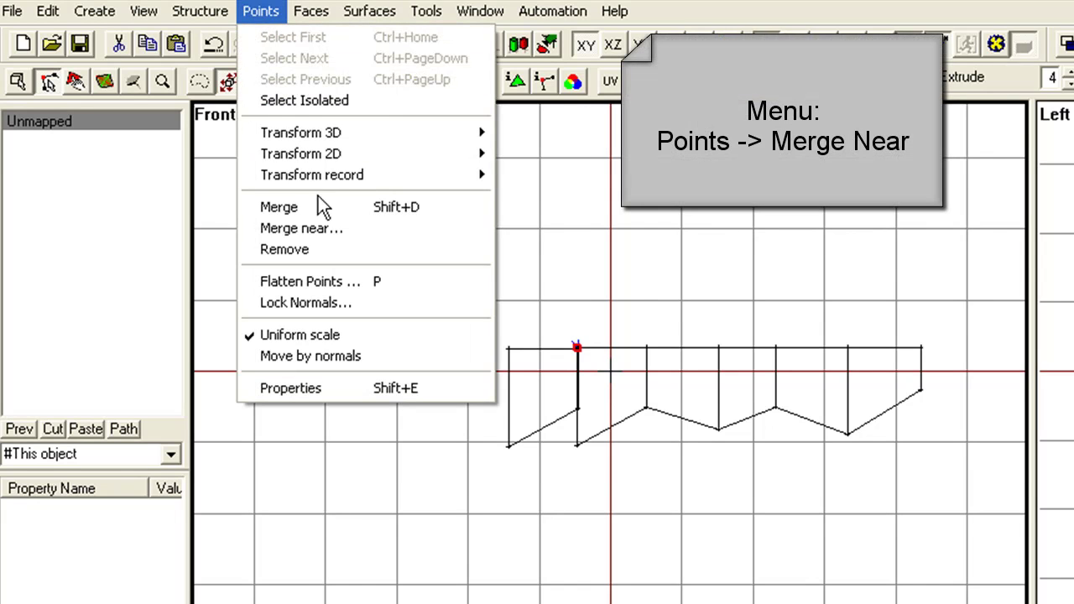
pyautogui.click(346, 232)
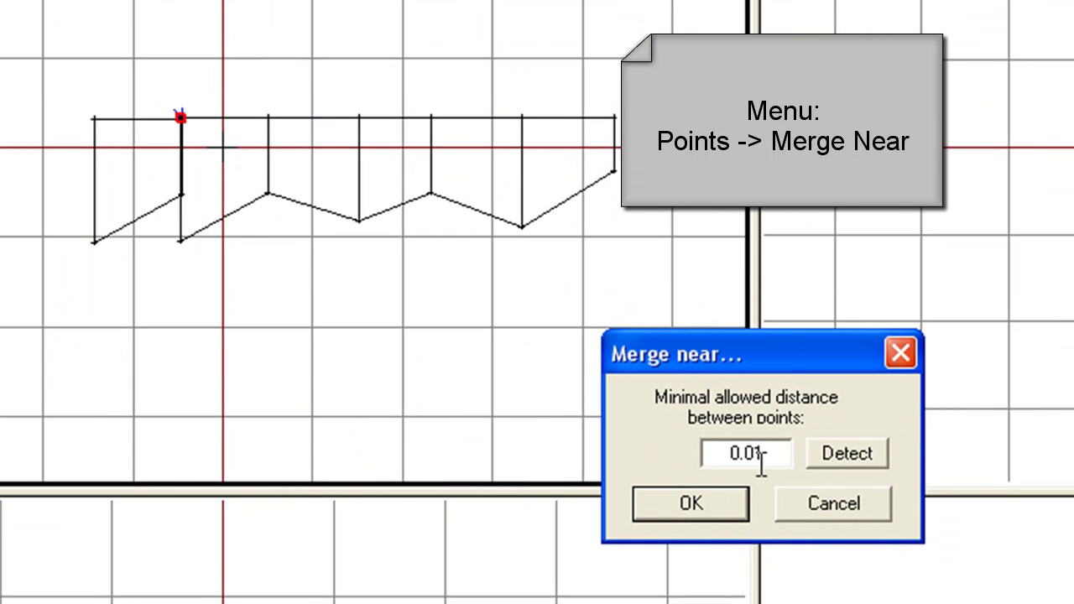
pyautogui.write('0')
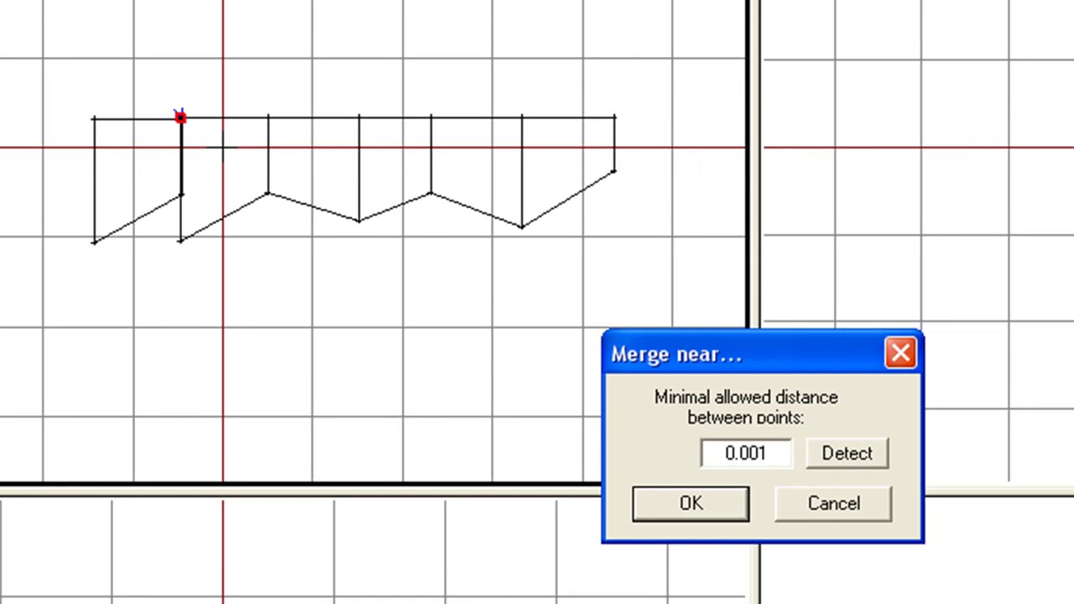
pyautogui.press('BackSpace')
pyautogui.press('BackSpace')
pyautogui.click(704, 502)
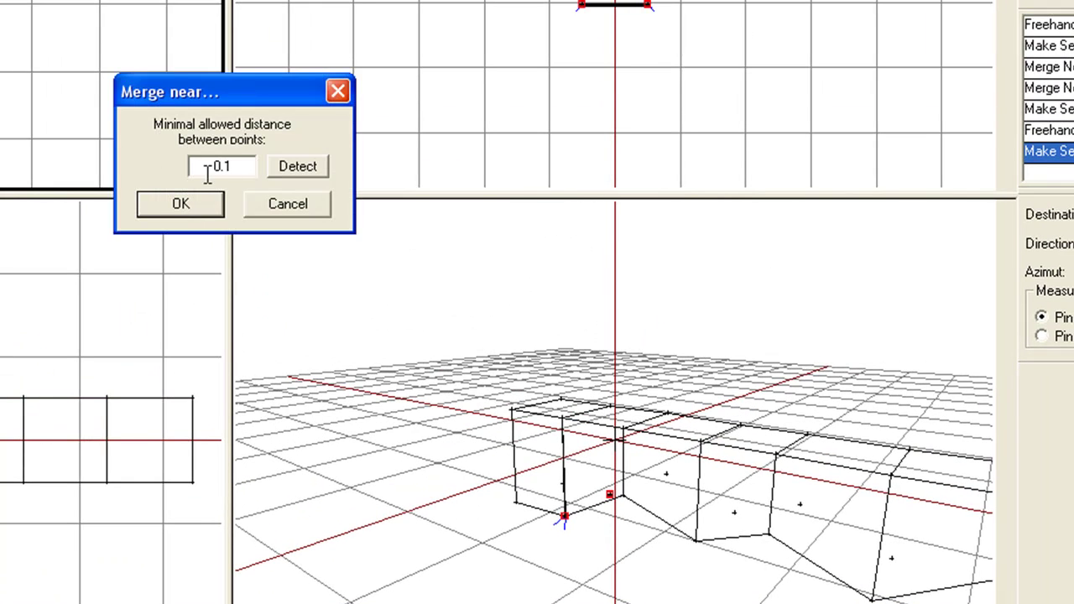
pyautogui.click(180, 204)
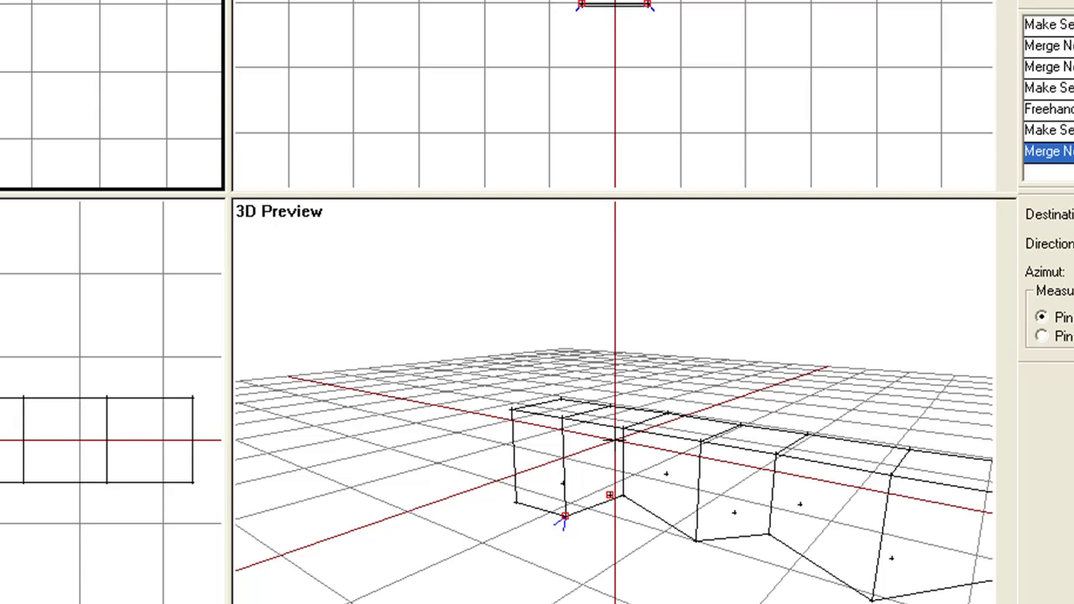
# Delete the two stray faces on the strip's first end box and close it with a new four-point face.
pyautogui.click(610, 404)
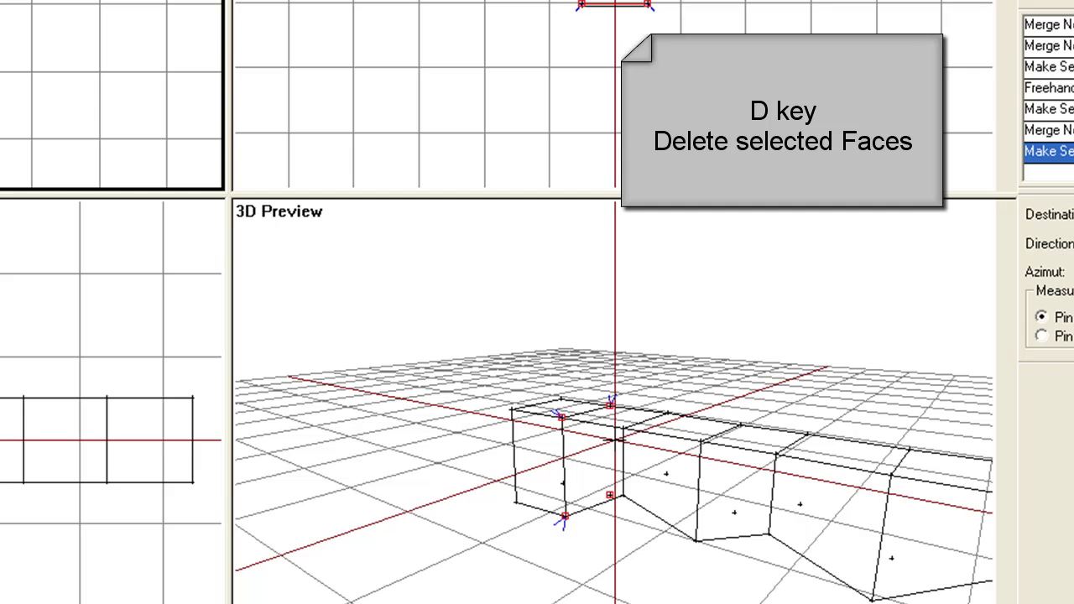
pyautogui.press('d')
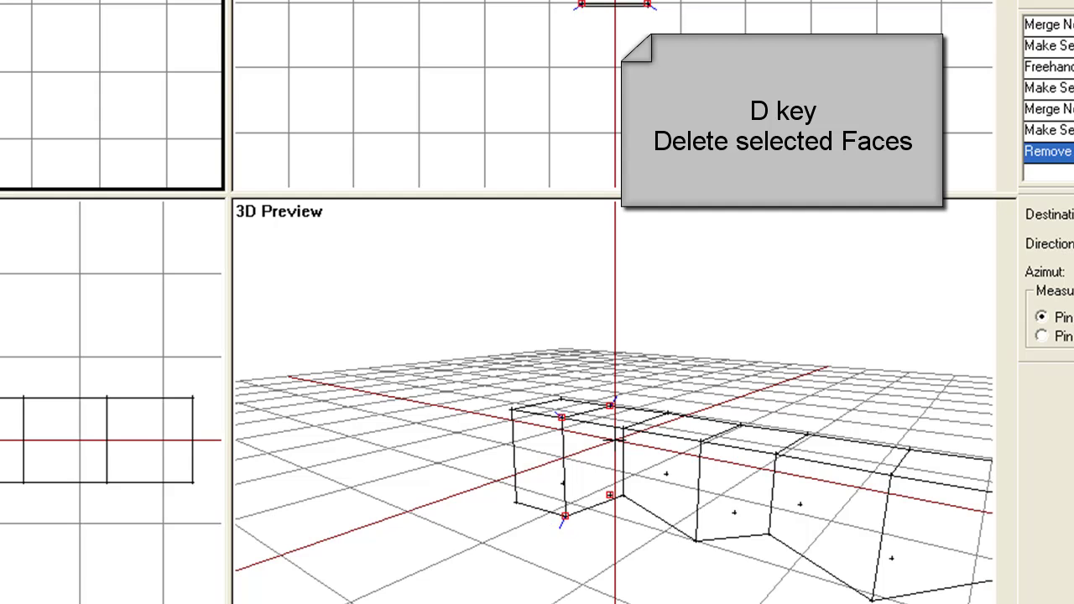
pyautogui.click(537, 448)
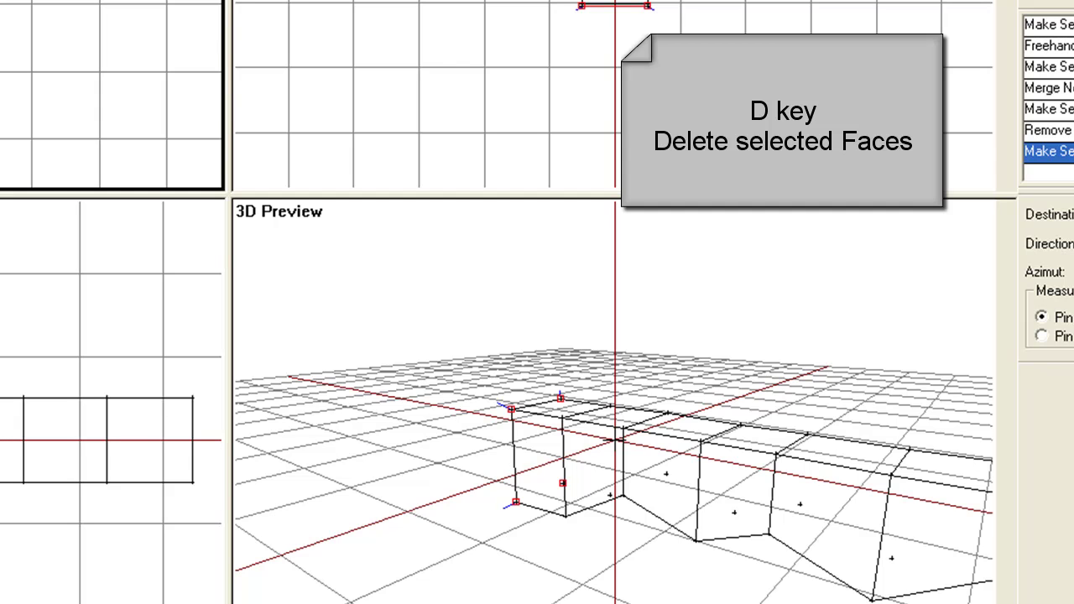
pyautogui.press('d')
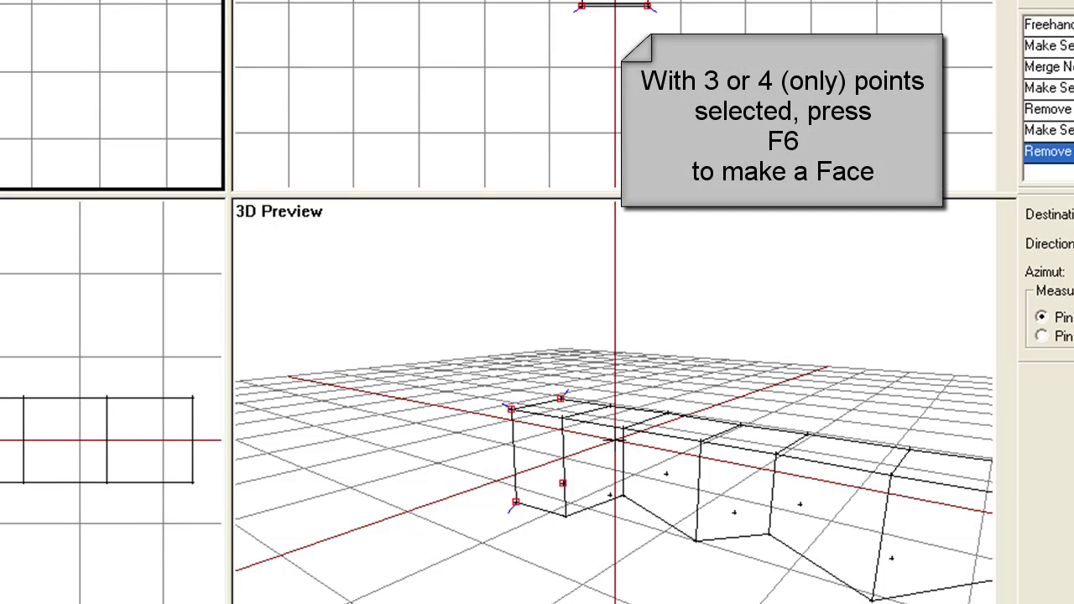
pyautogui.press('F6')
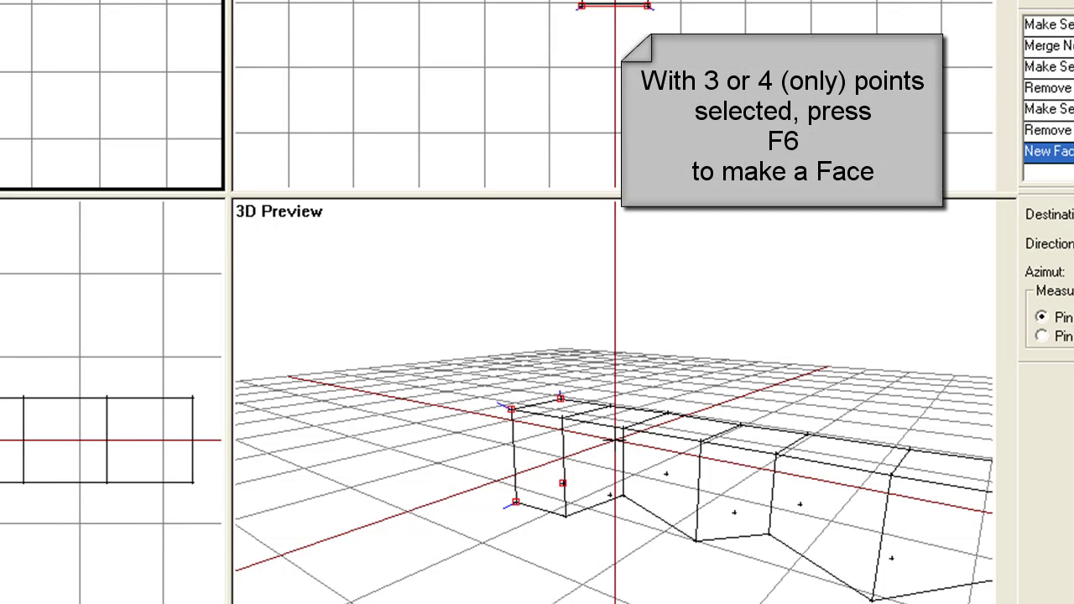
pyautogui.press('Escape')
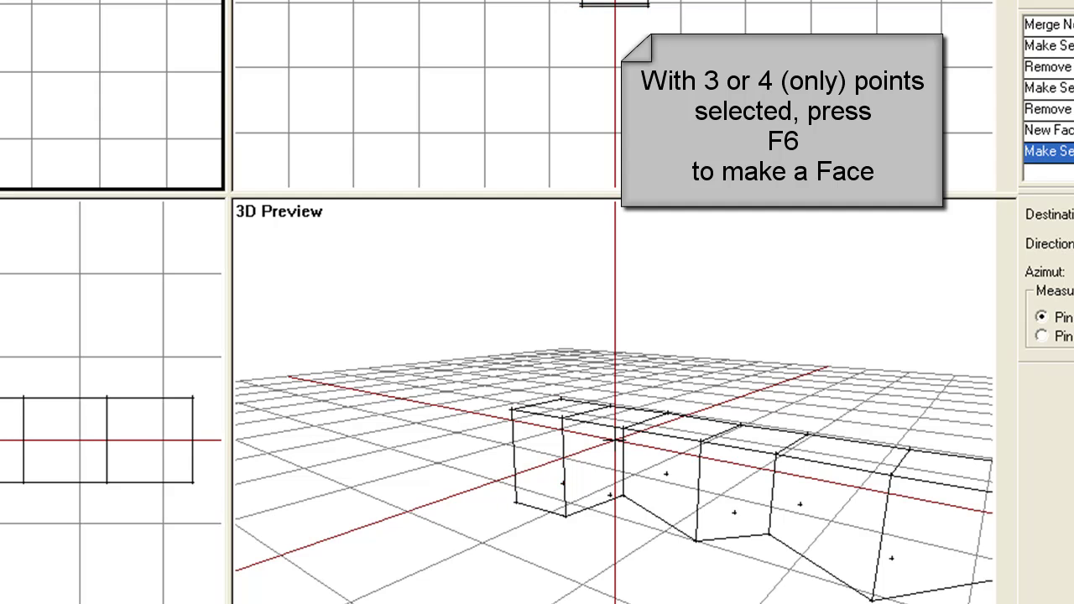